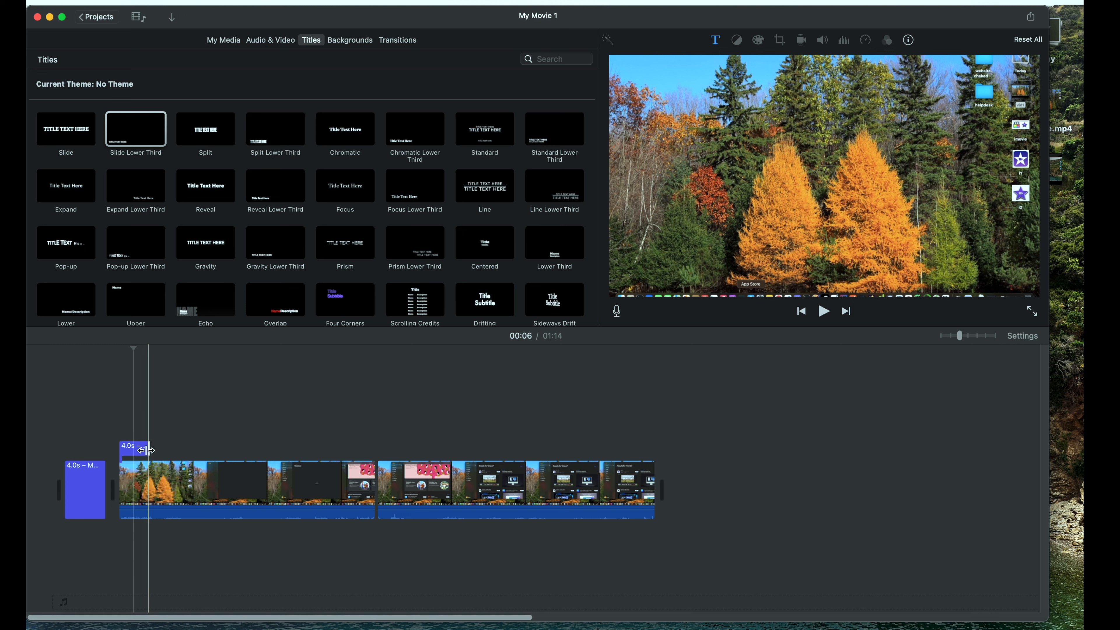
Extend the PART1 title to about 33.9 s so it spans the whole first video clip
click(145, 450)
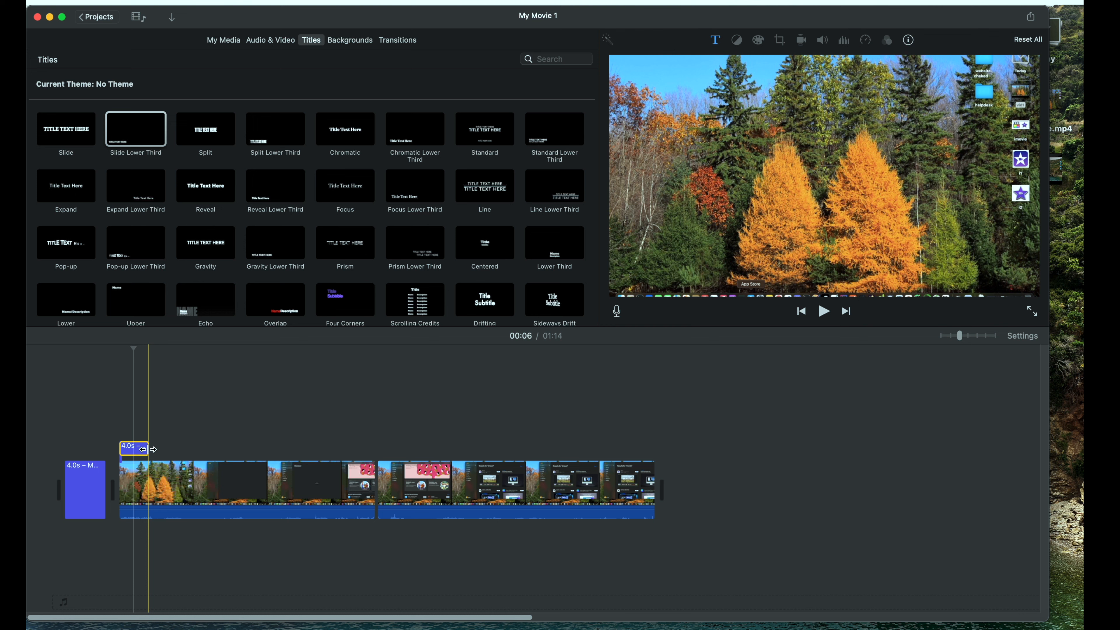
drag(148, 448, 375, 454)
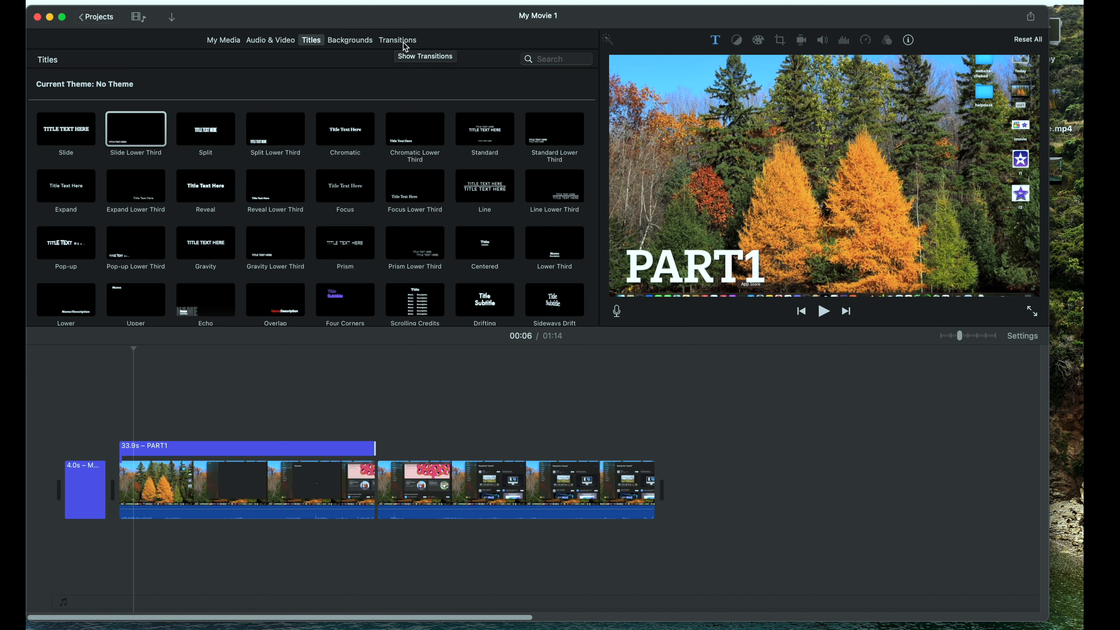
Add a Spin In transition between the two video clips and open its duration setting
click(405, 45)
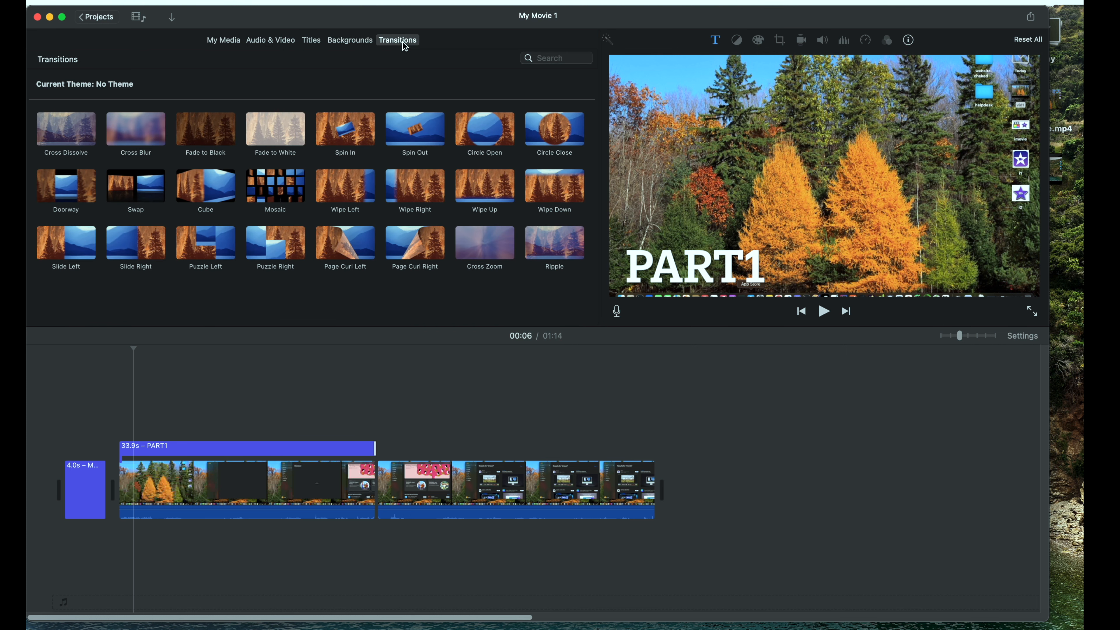
click(352, 138)
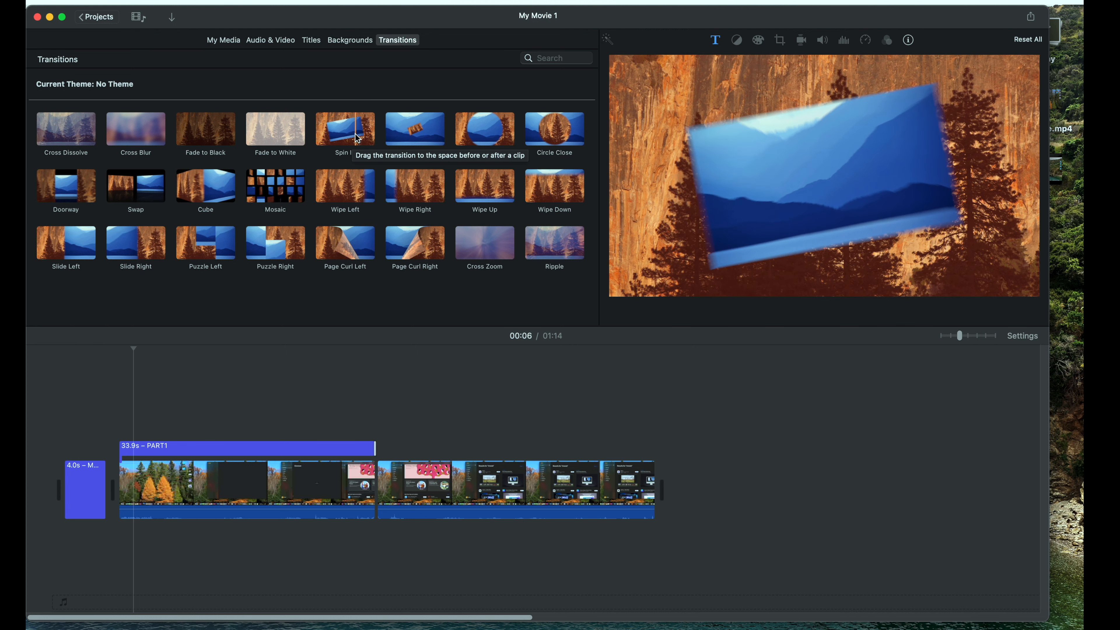
click(356, 139)
drag(356, 138, 381, 500)
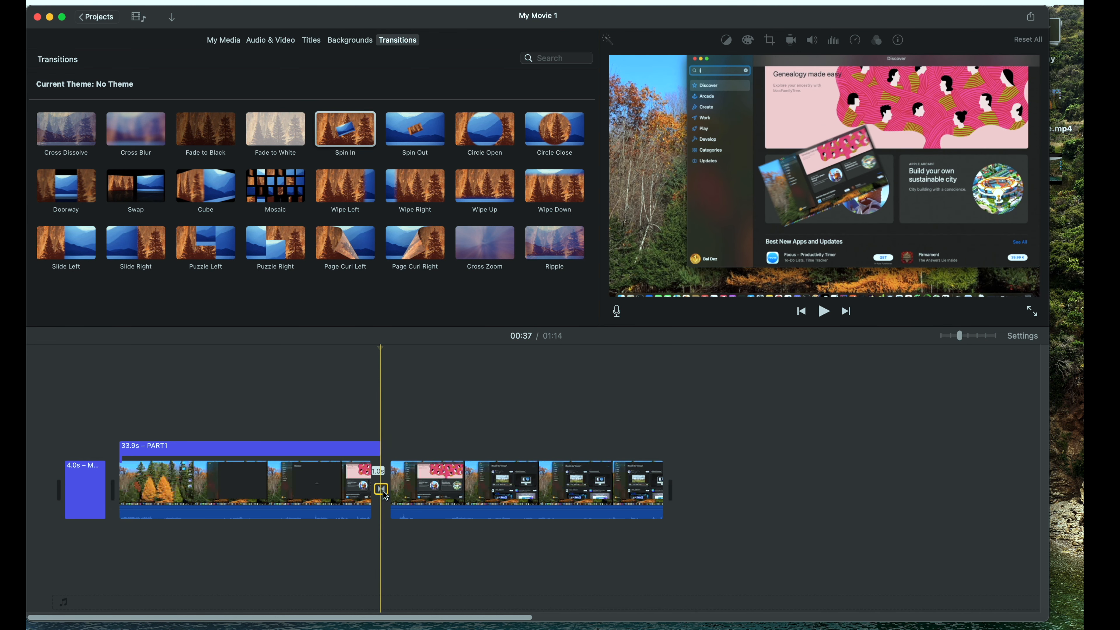
double_click(381, 489)
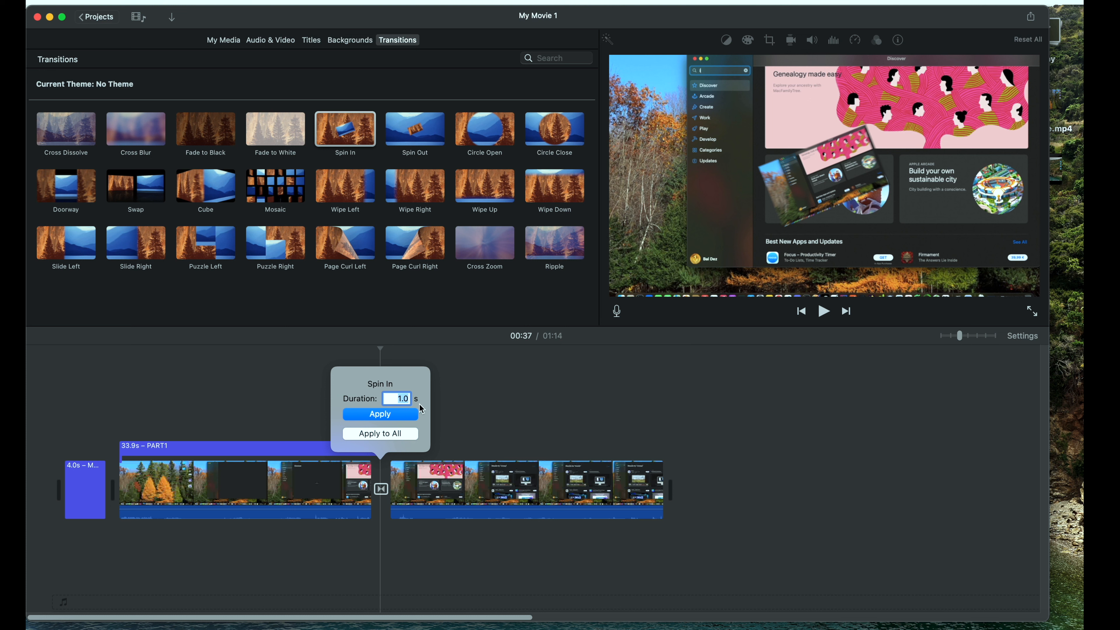
click(410, 399)
click(452, 435)
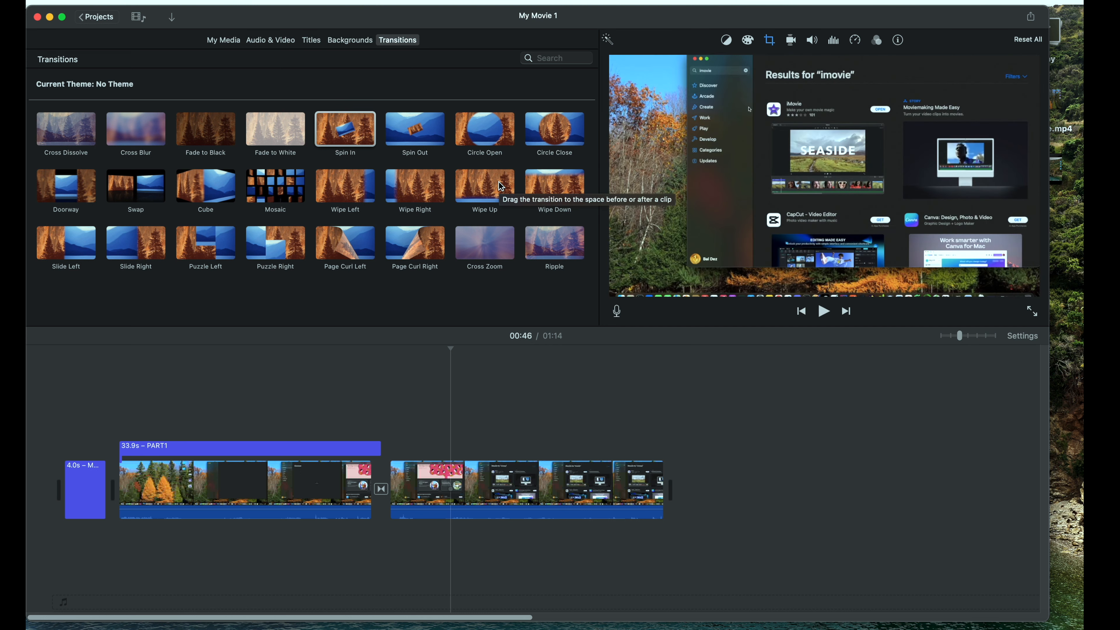
Add a Circle Close transition at the end of the second video clip
scroll(487, 217, up, 1)
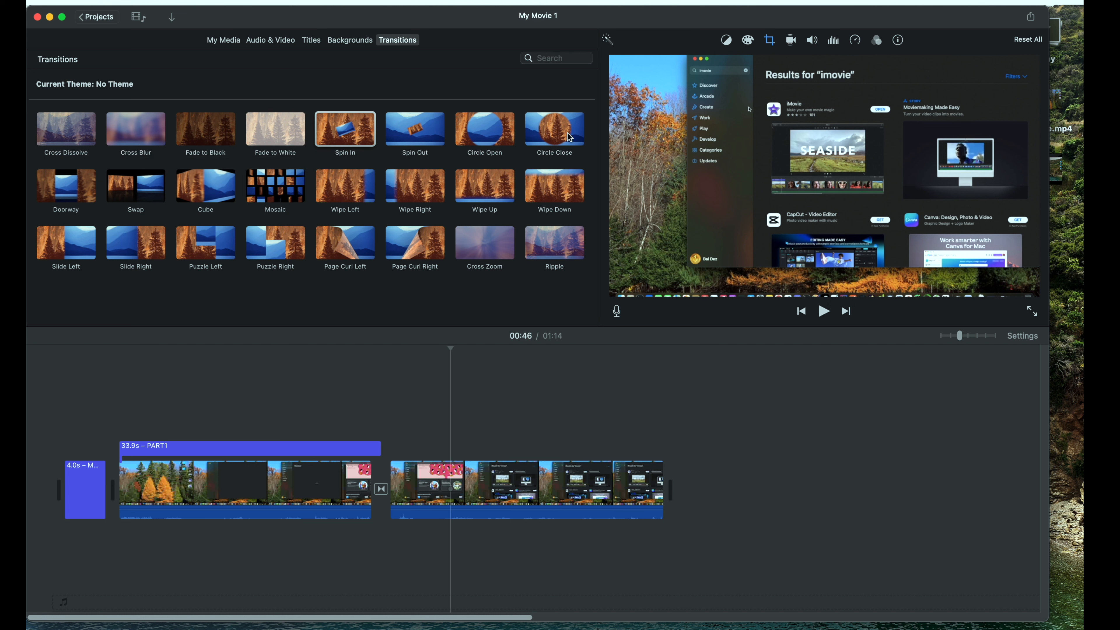
drag(573, 134, 664, 505)
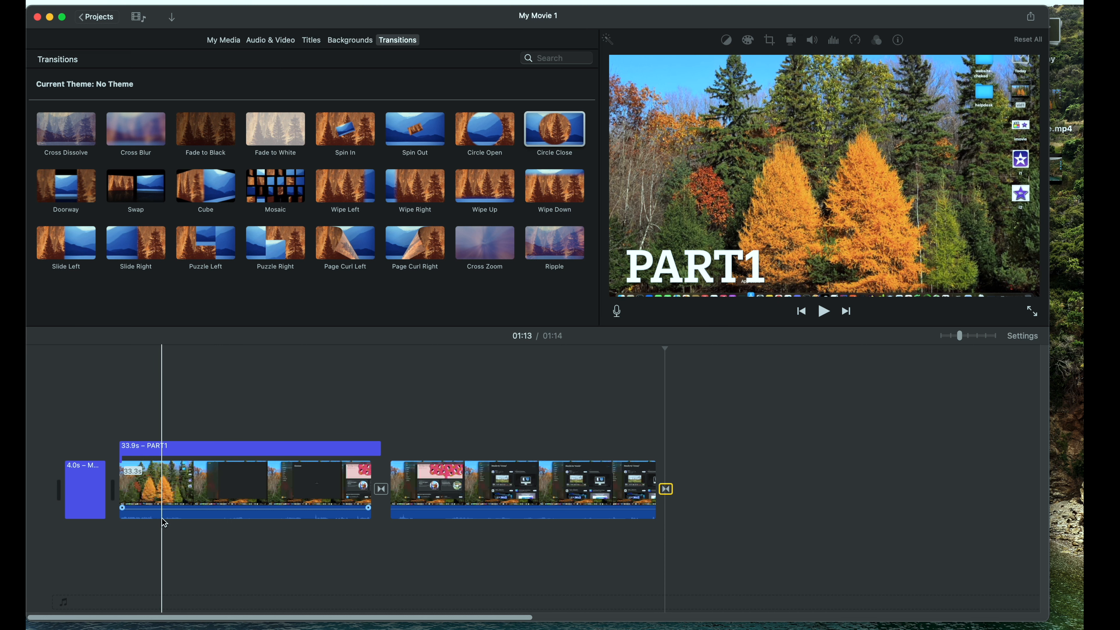
Play back the first clip, the transition between the clips, the ending and the opening title to check them
click(165, 523)
key(space)
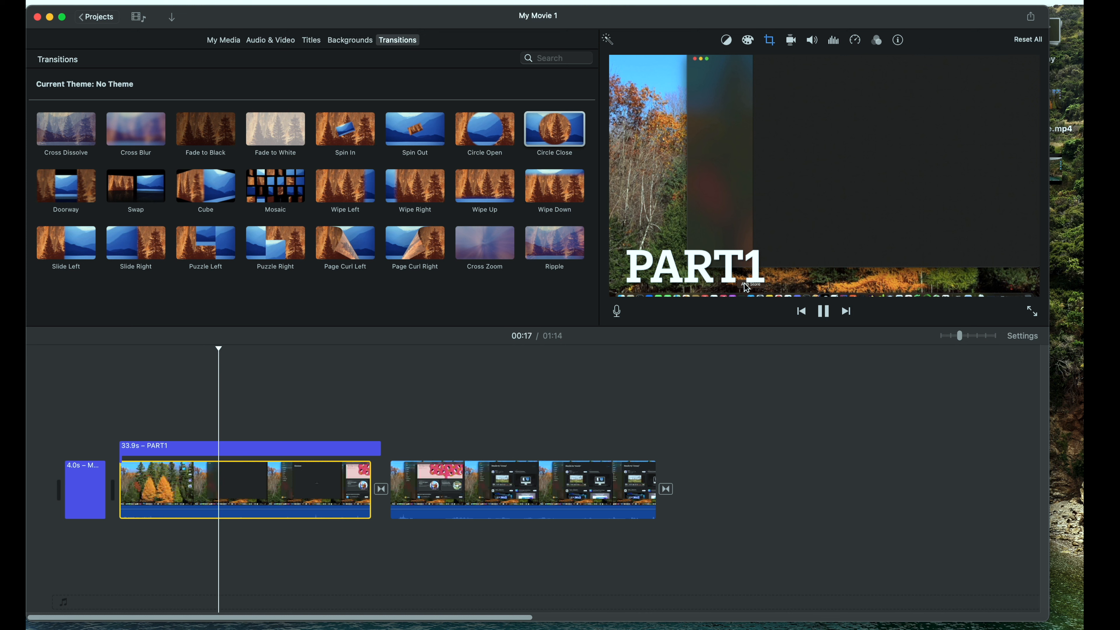
key(space)
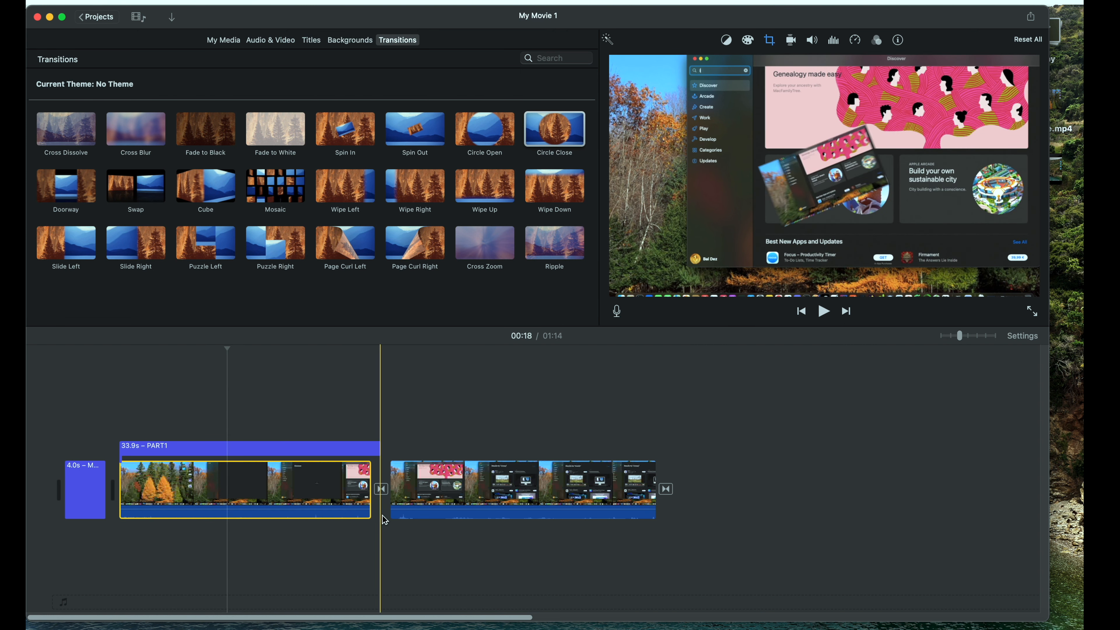
click(342, 526)
key(space)
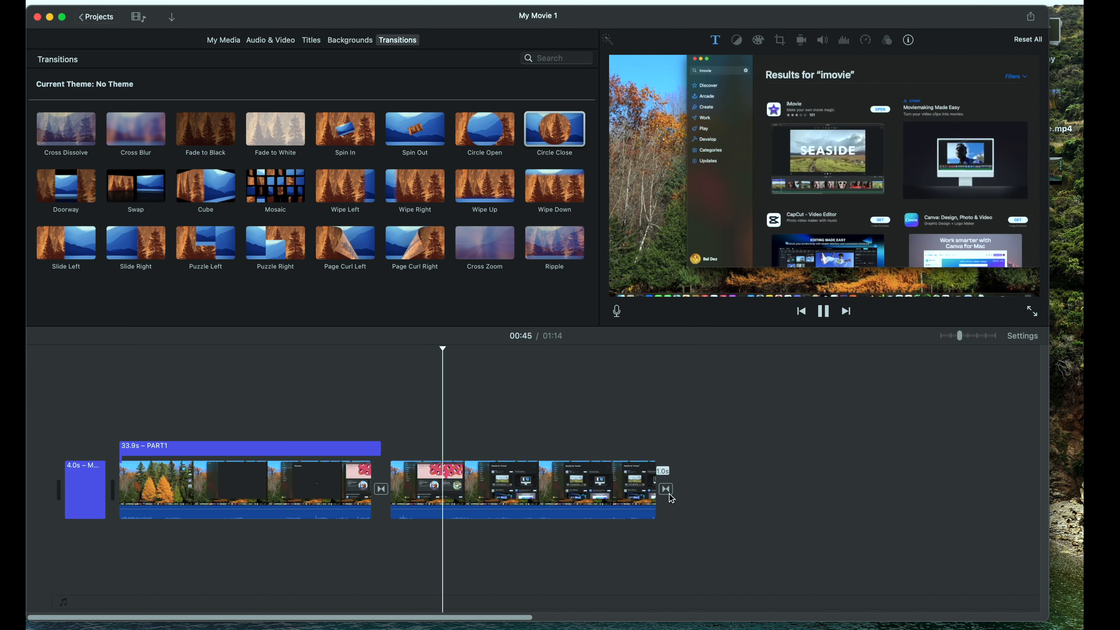
click(624, 491)
key(space)
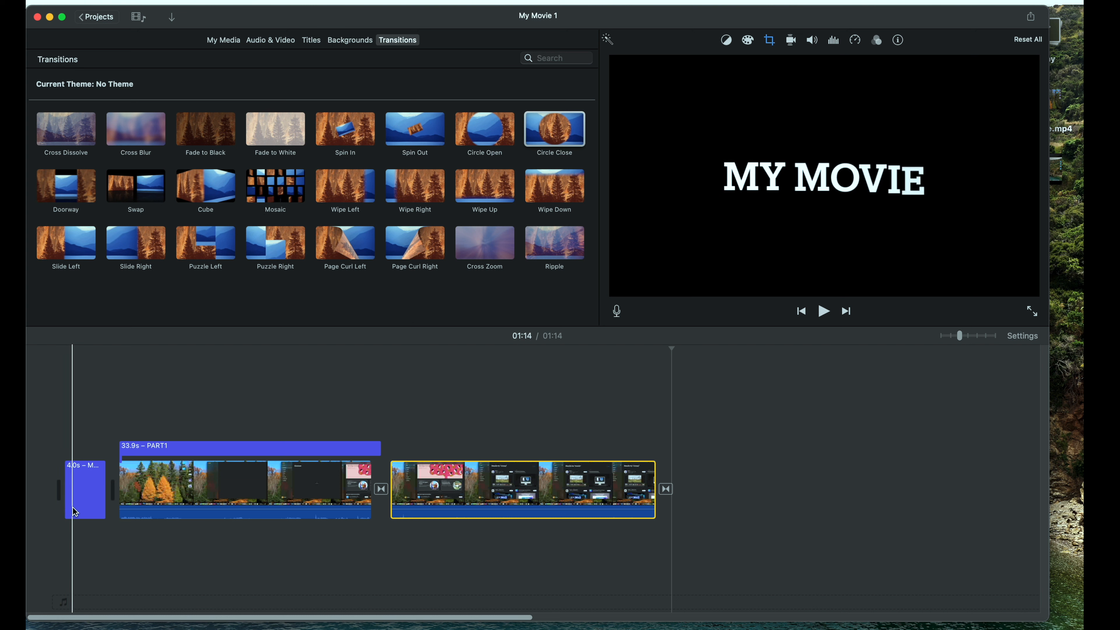
click(73, 507)
key(space)
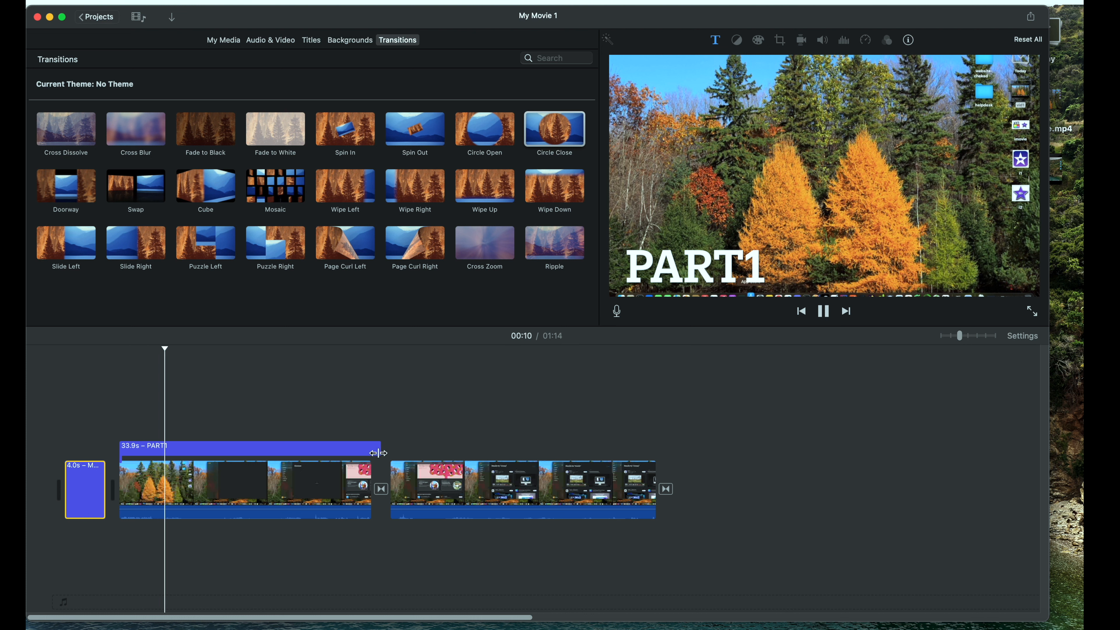
key(space)
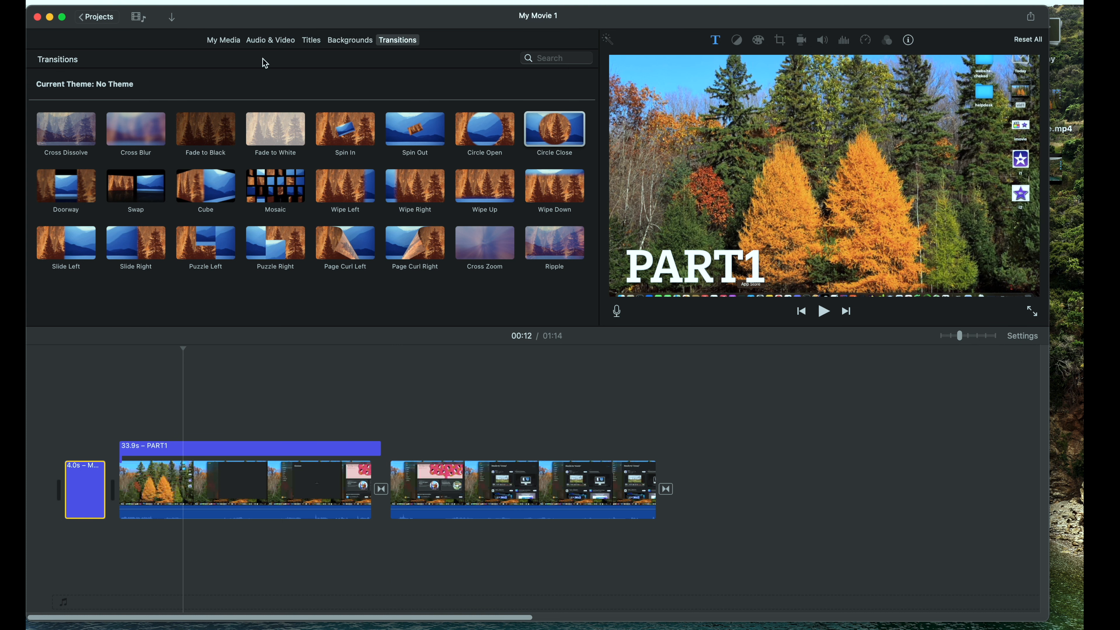
Add the Synthetic Design 02 sound effect under the second video clip and trim it to about 35.1 s, ending with the clip
click(258, 40)
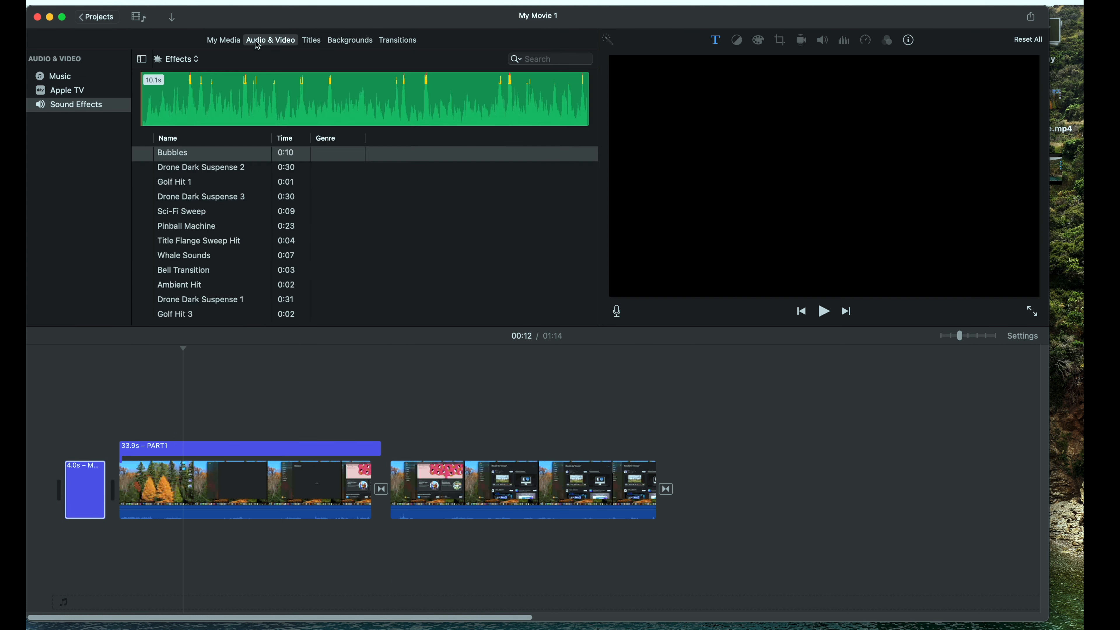
scroll(263, 218, down, 5)
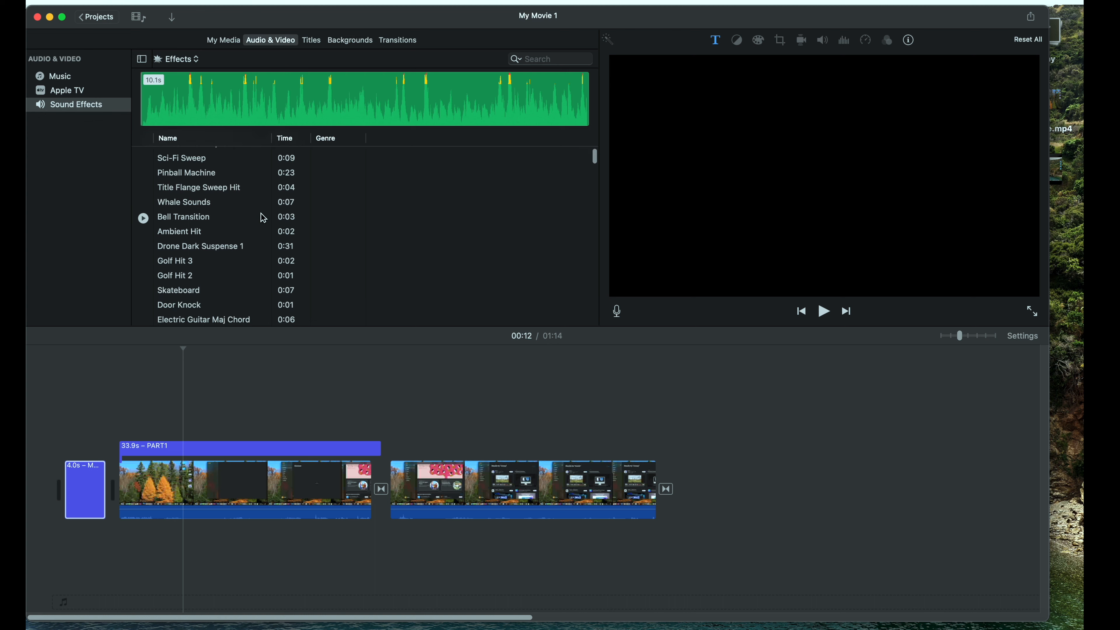
scroll(263, 218, down, 10)
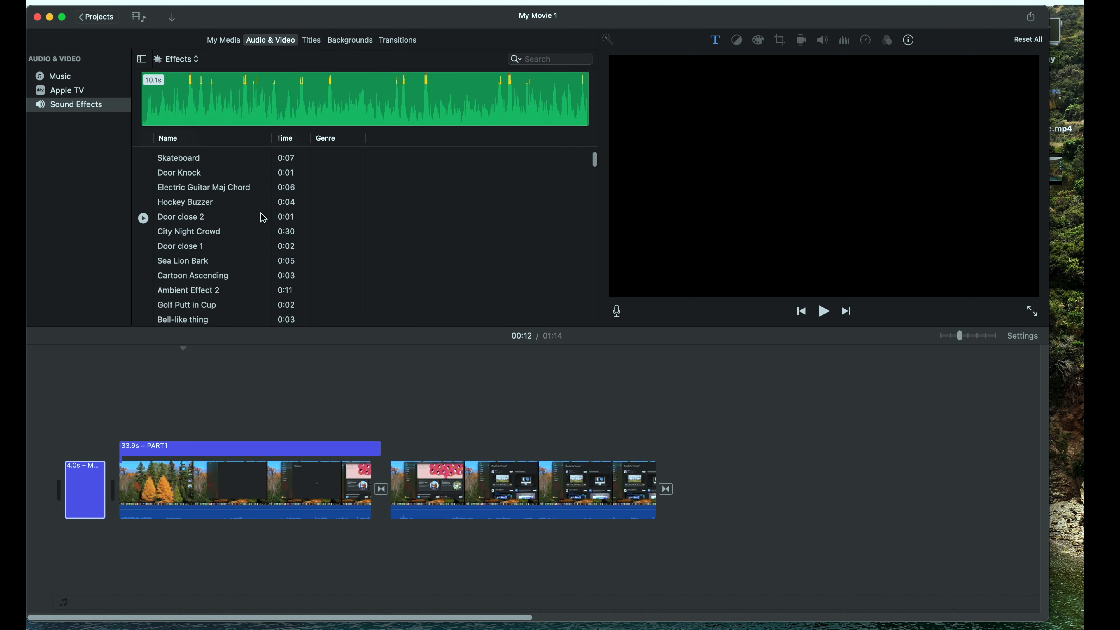
scroll(264, 218, down, 15)
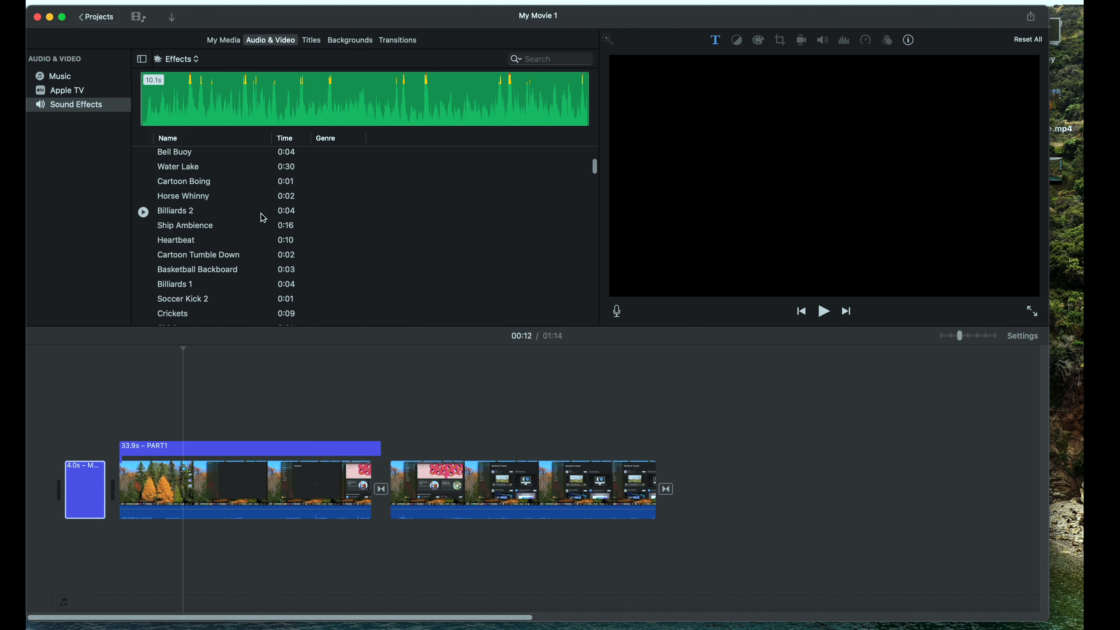
scroll(263, 218, down, 15)
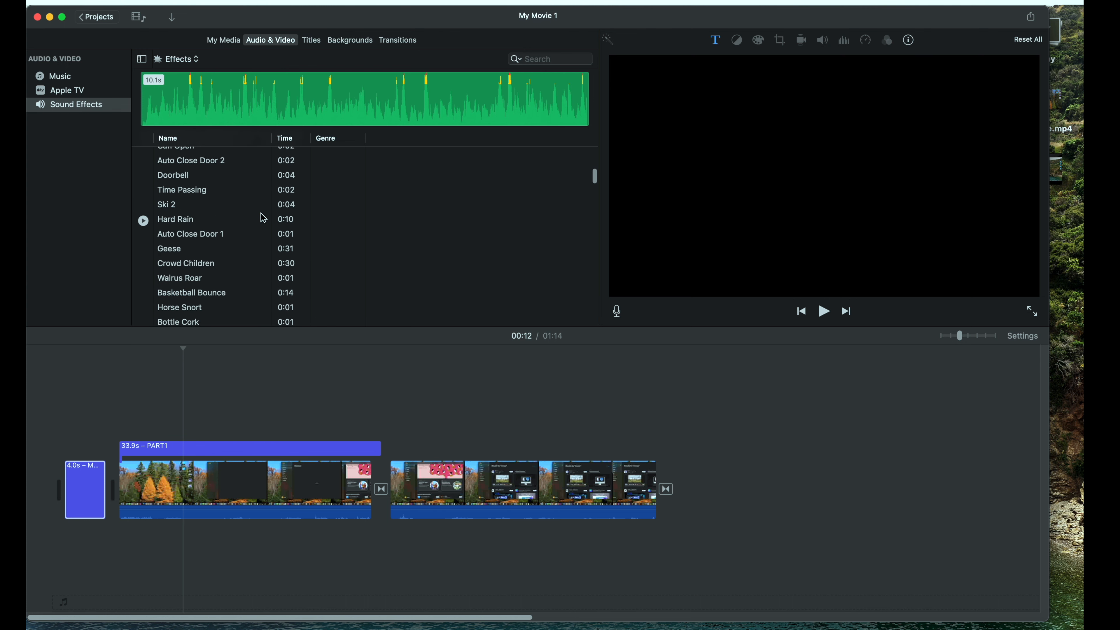
scroll(264, 218, down, 15)
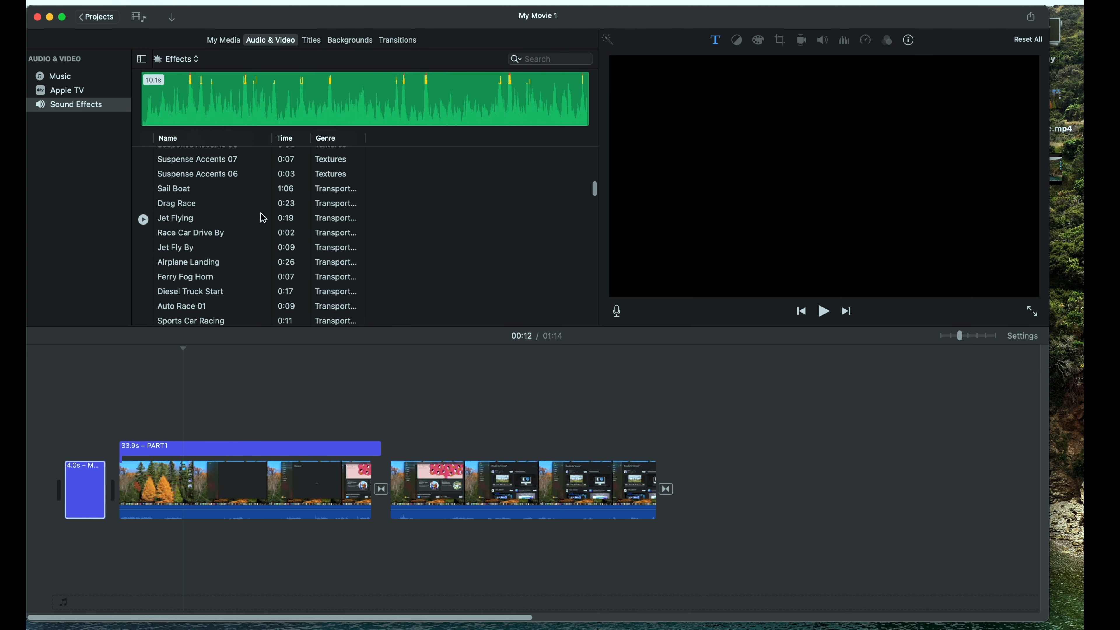
scroll(264, 218, down, 5)
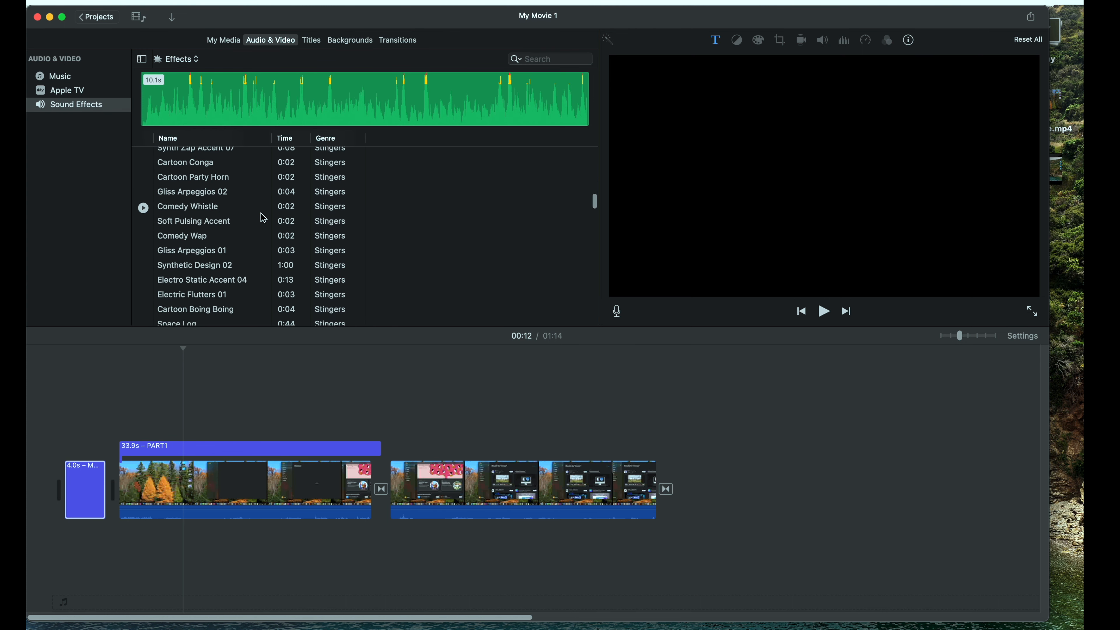
click(219, 271)
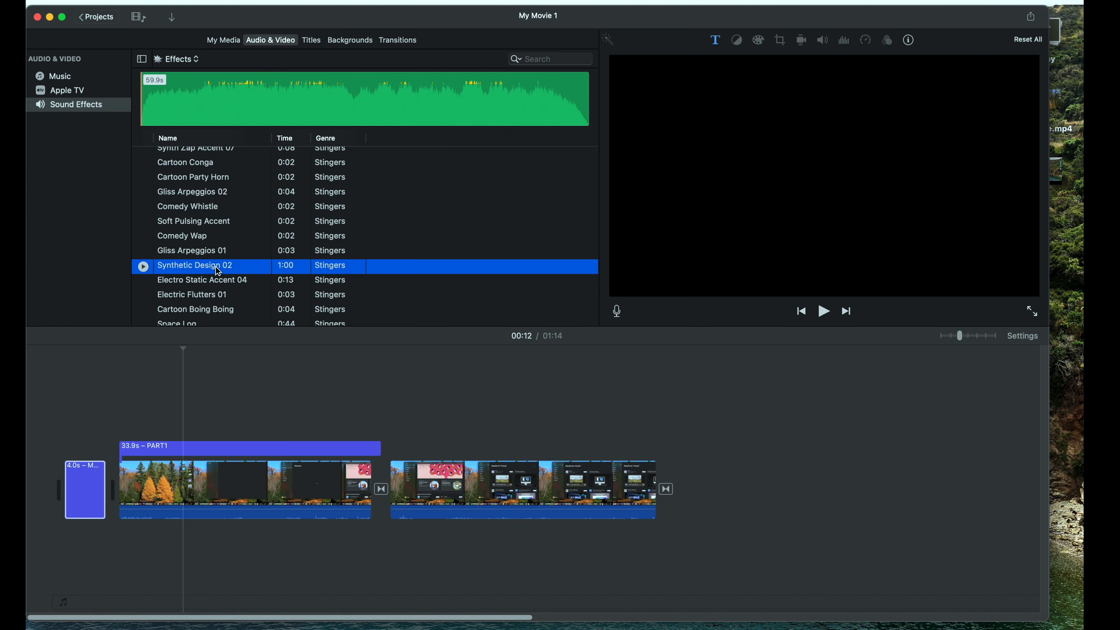
drag(218, 269, 390, 545)
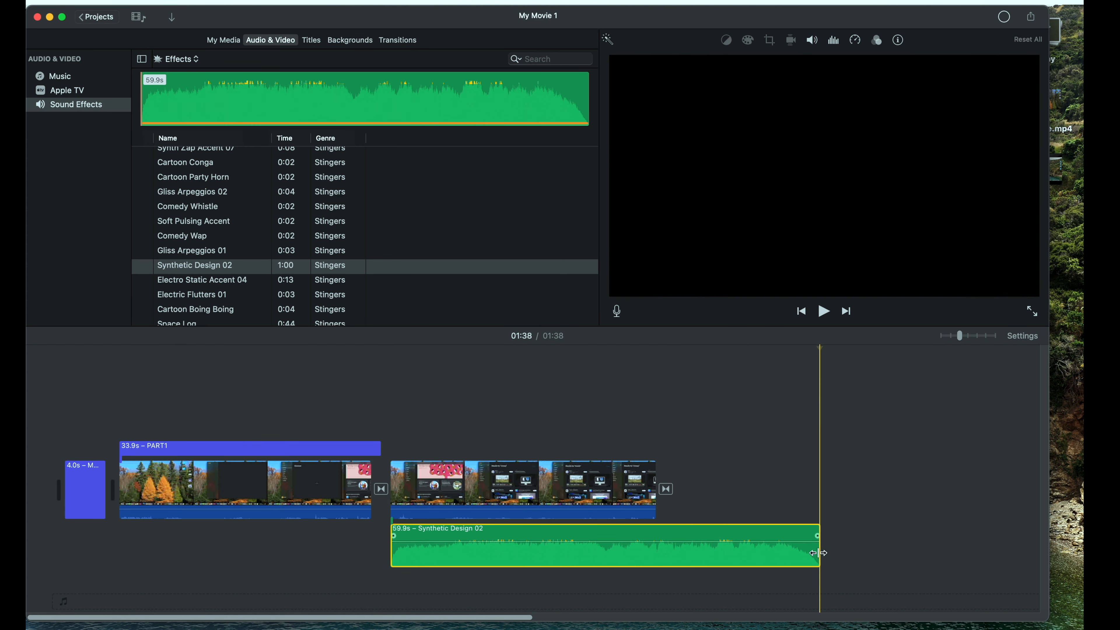
drag(818, 552, 656, 546)
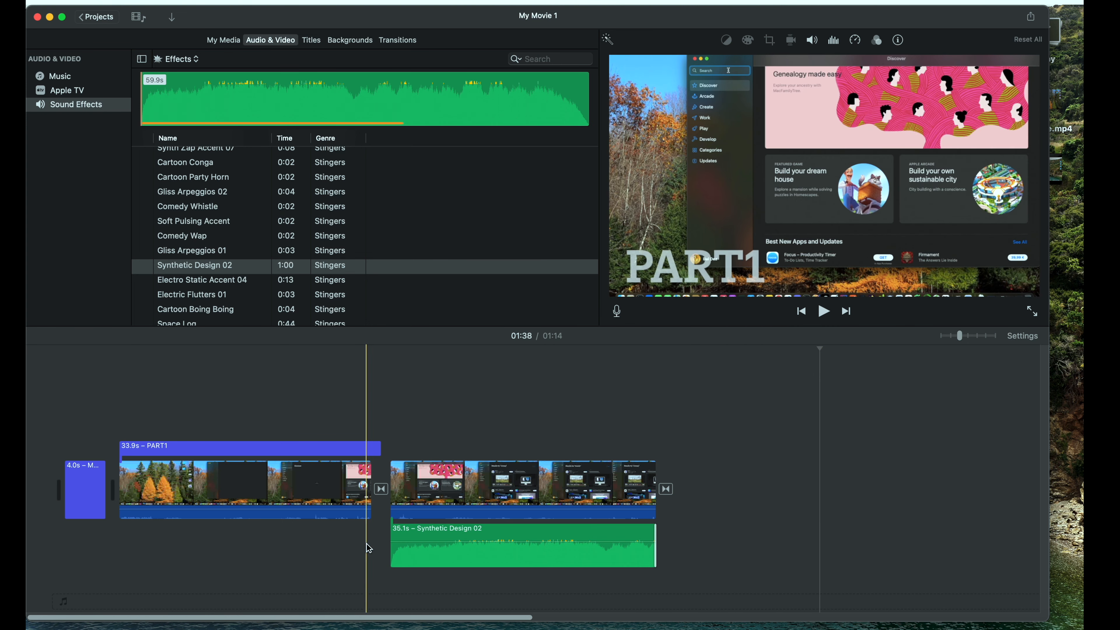
Play the movie from just before the second clip to listen to the added sound effect
click(375, 552)
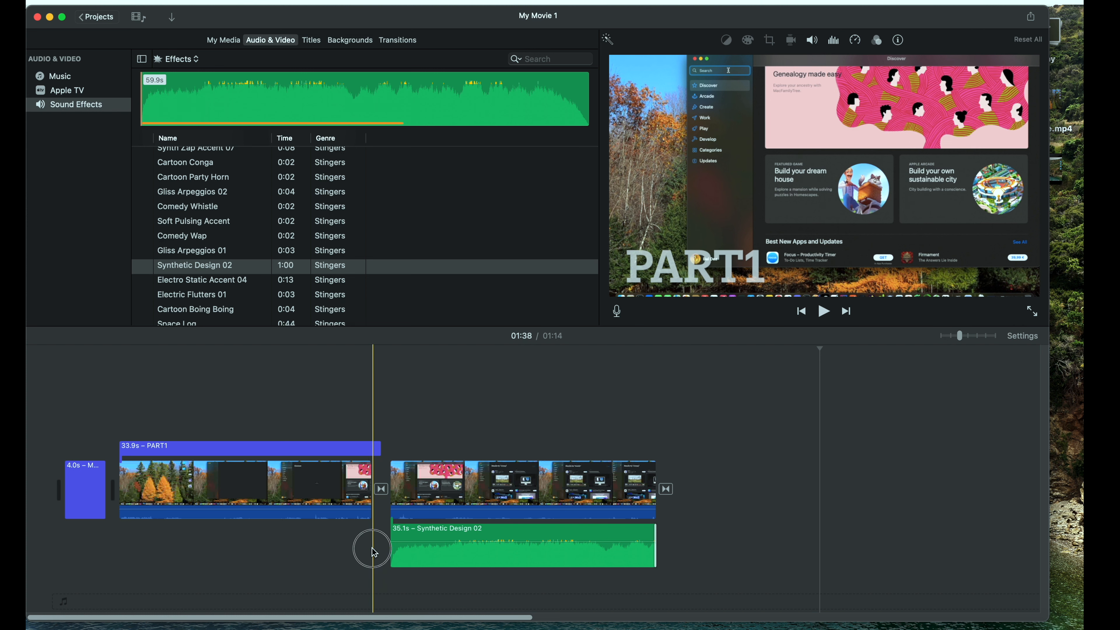
key(space)
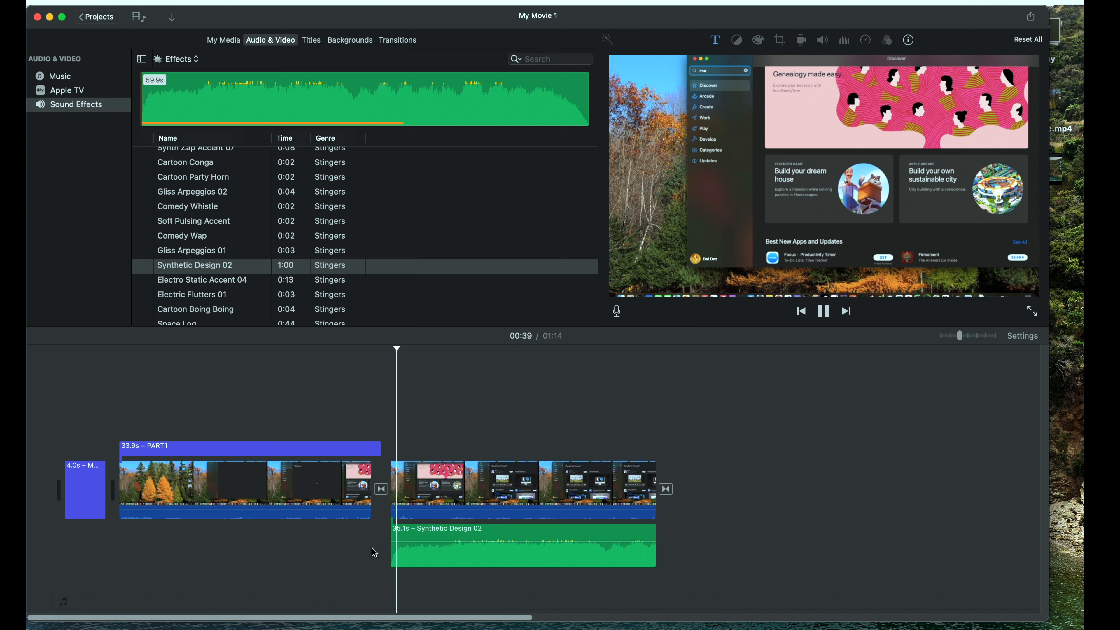
key(XF86AudioRaiseVolume)
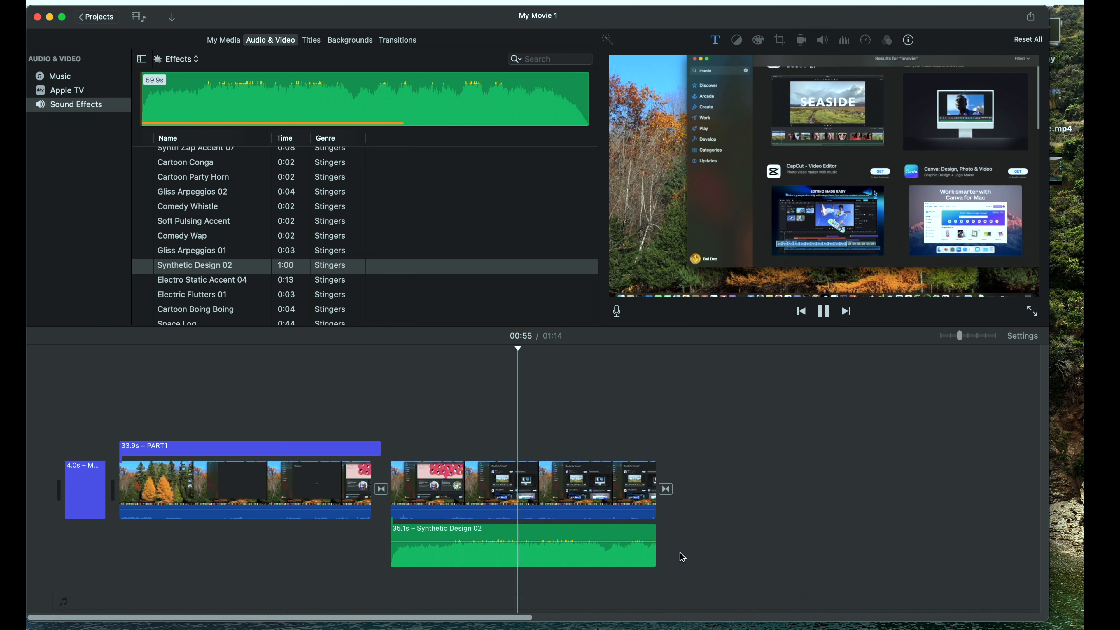
key(space)
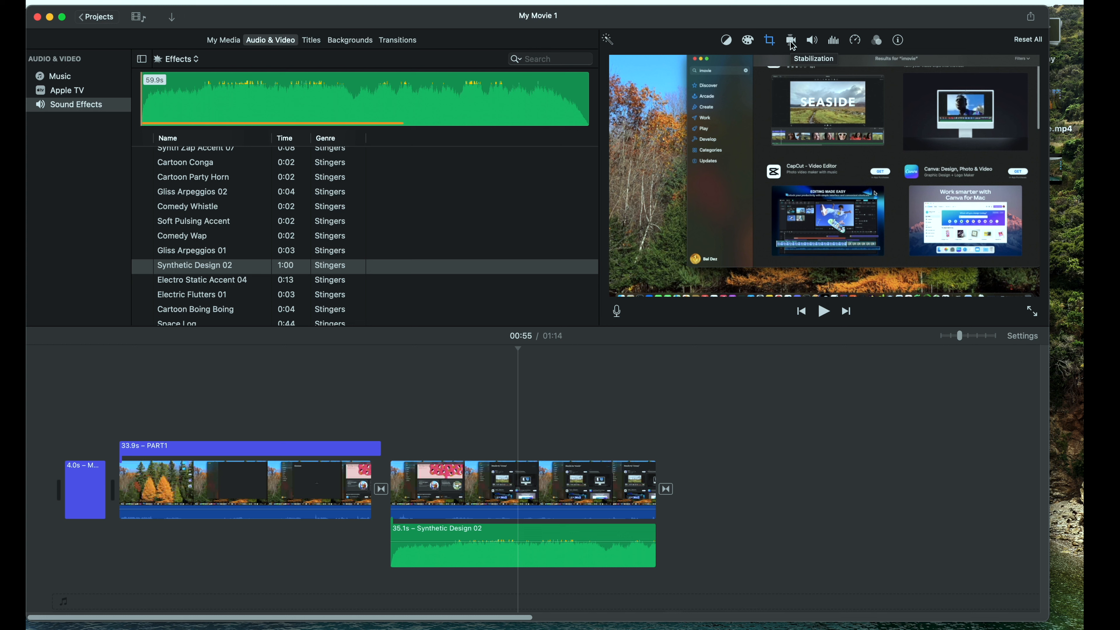
Set the second video clip's volume to 400%
click(813, 42)
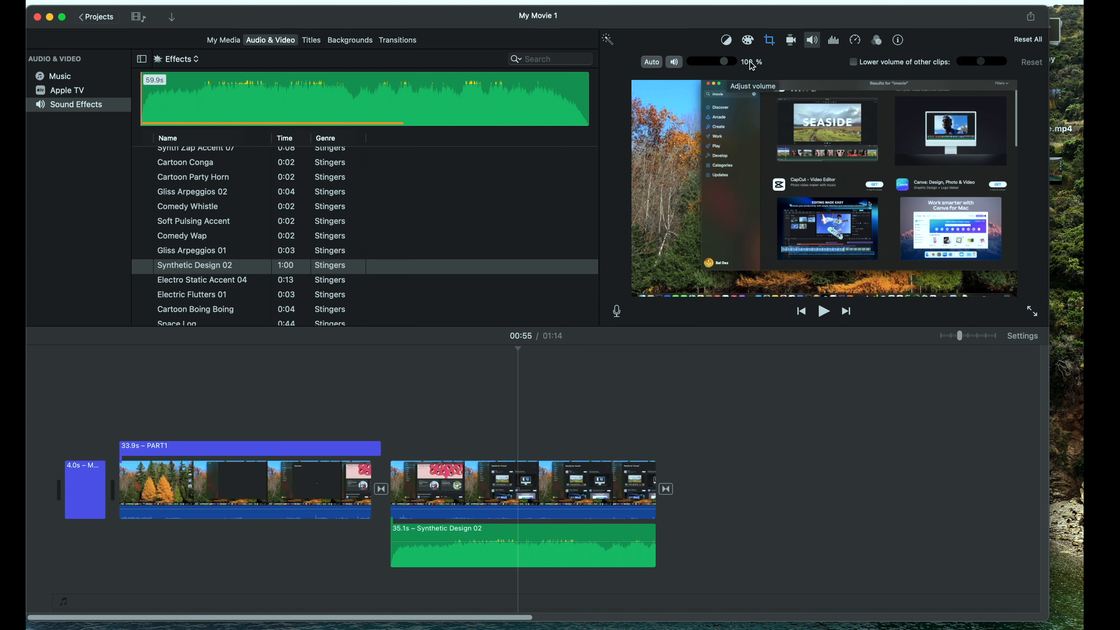
click(735, 62)
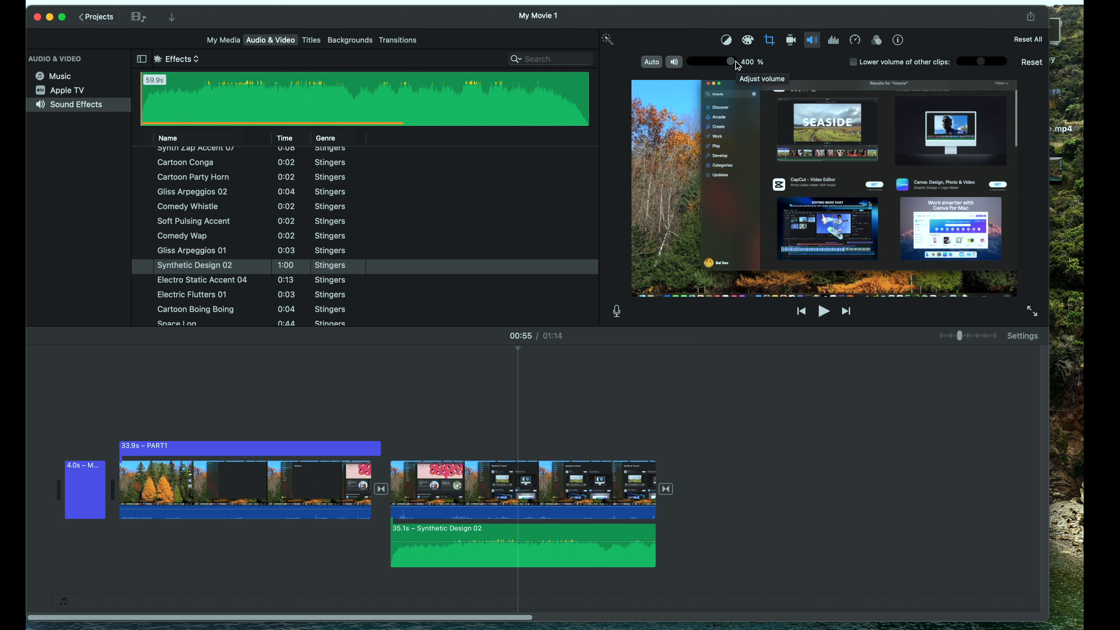
Apply the Auto color balance correction to the second video clip
click(727, 42)
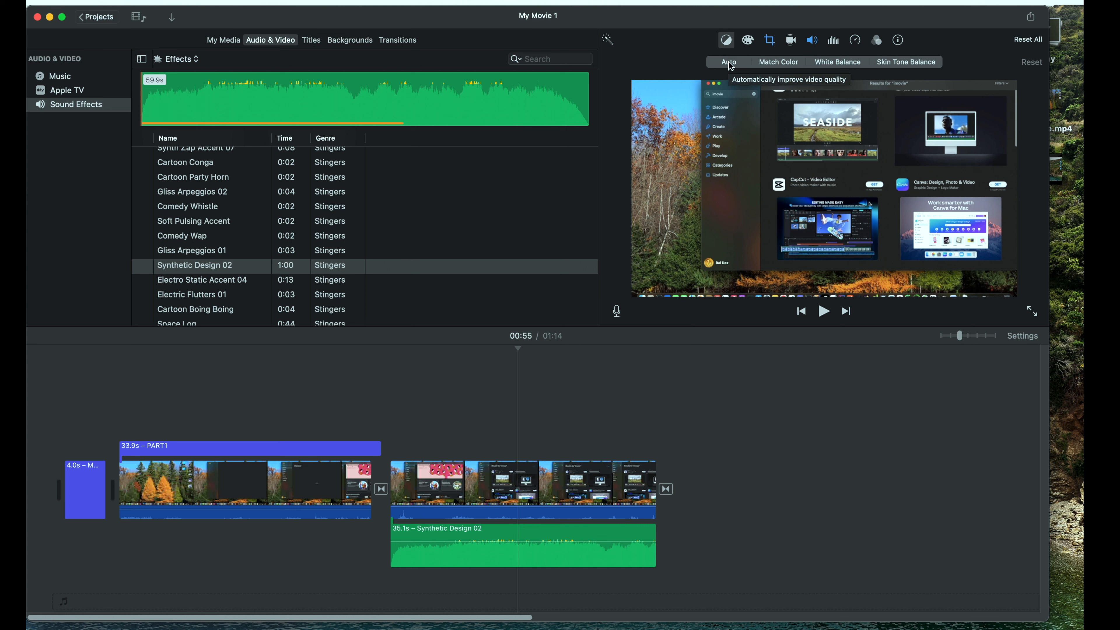
click(224, 40)
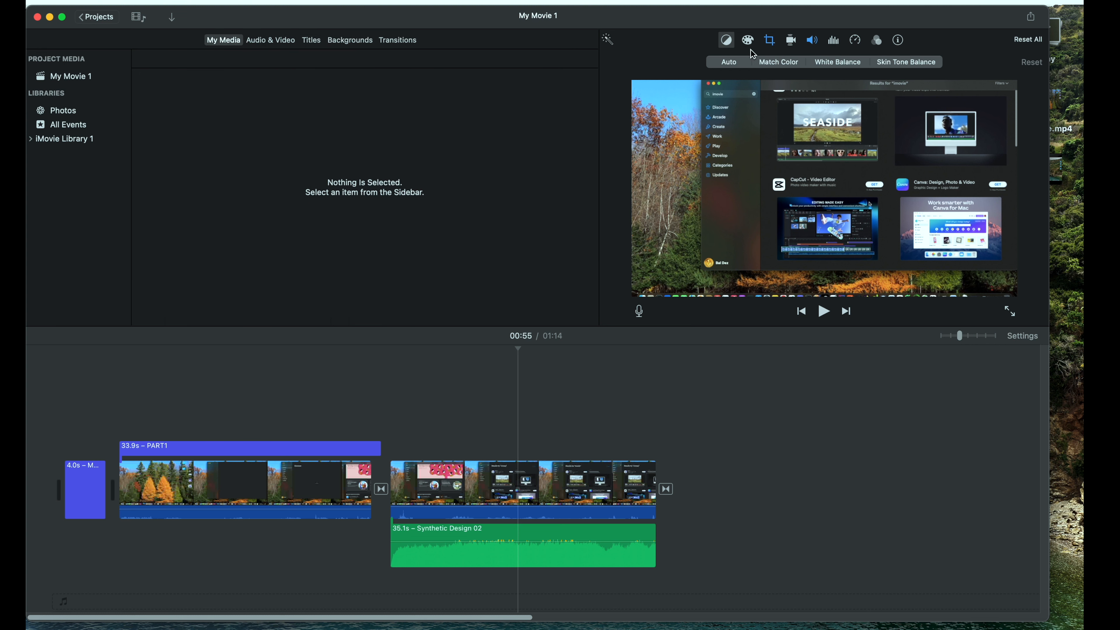
click(727, 43)
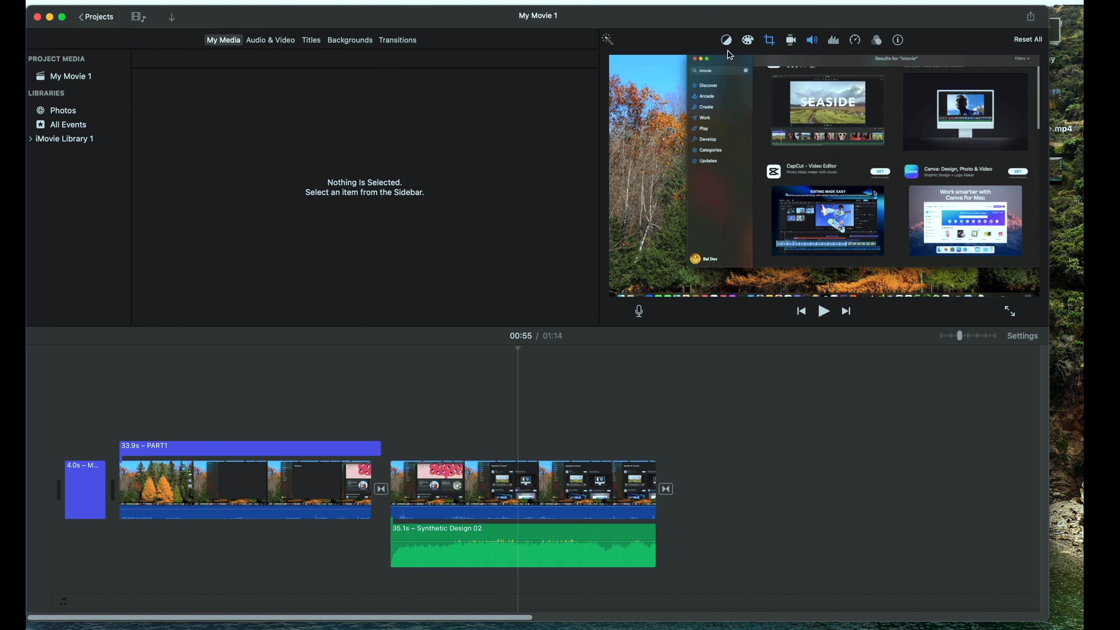
click(728, 43)
click(729, 64)
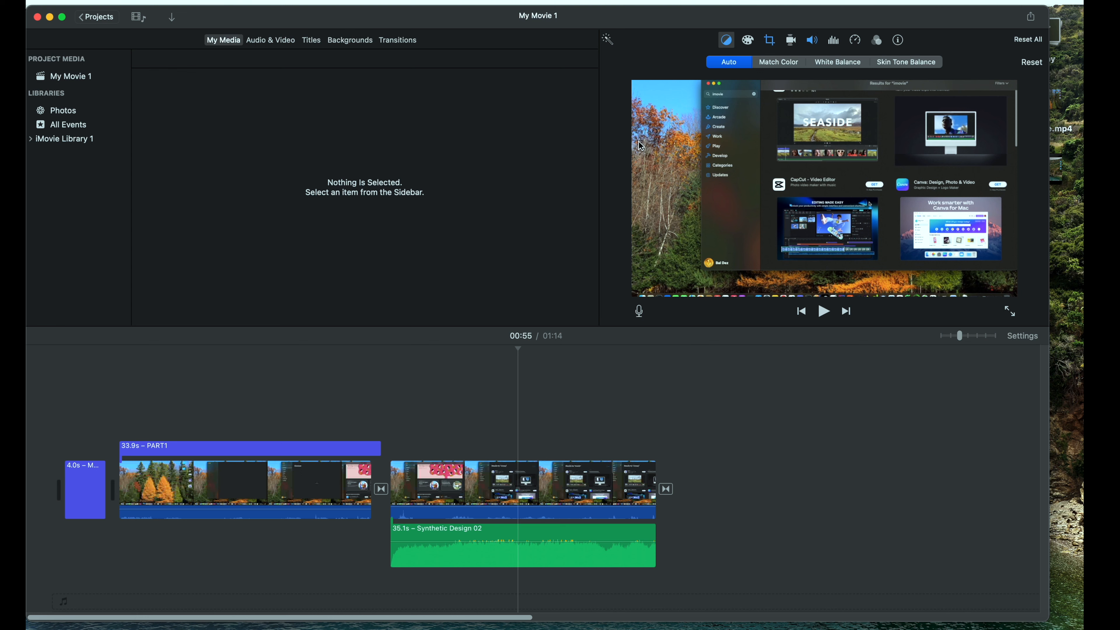
Leave the editor for the projects overview and name the project My Movie 1 edited
click(94, 18)
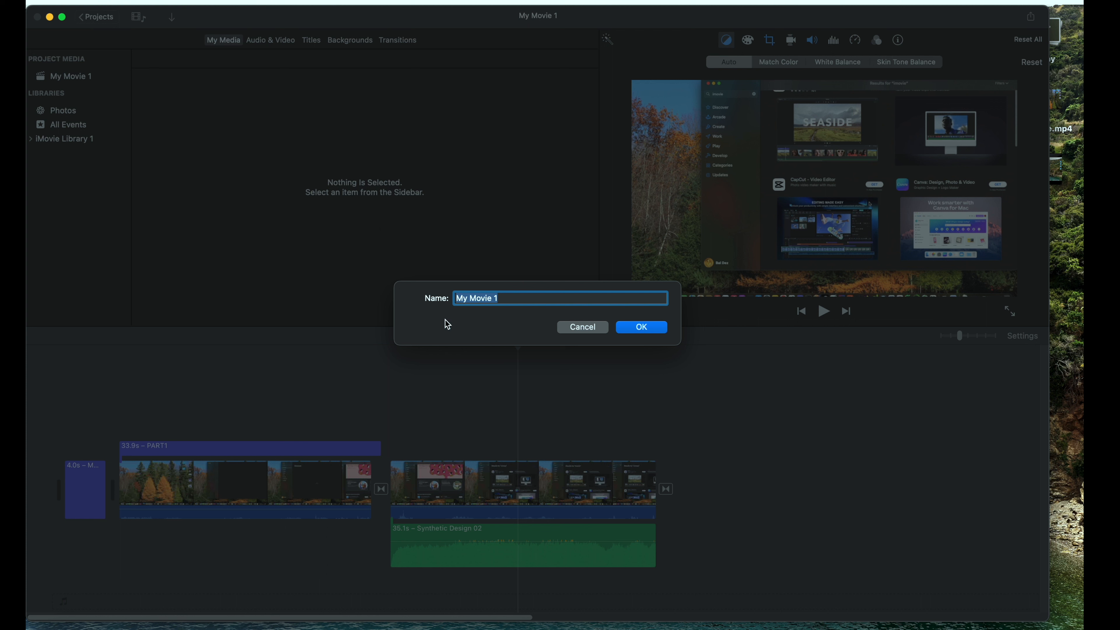
click(506, 298)
text(edited)
click(641, 328)
Start sharing the My Movie 1 edited project as a file
mouse_move(369, 168)
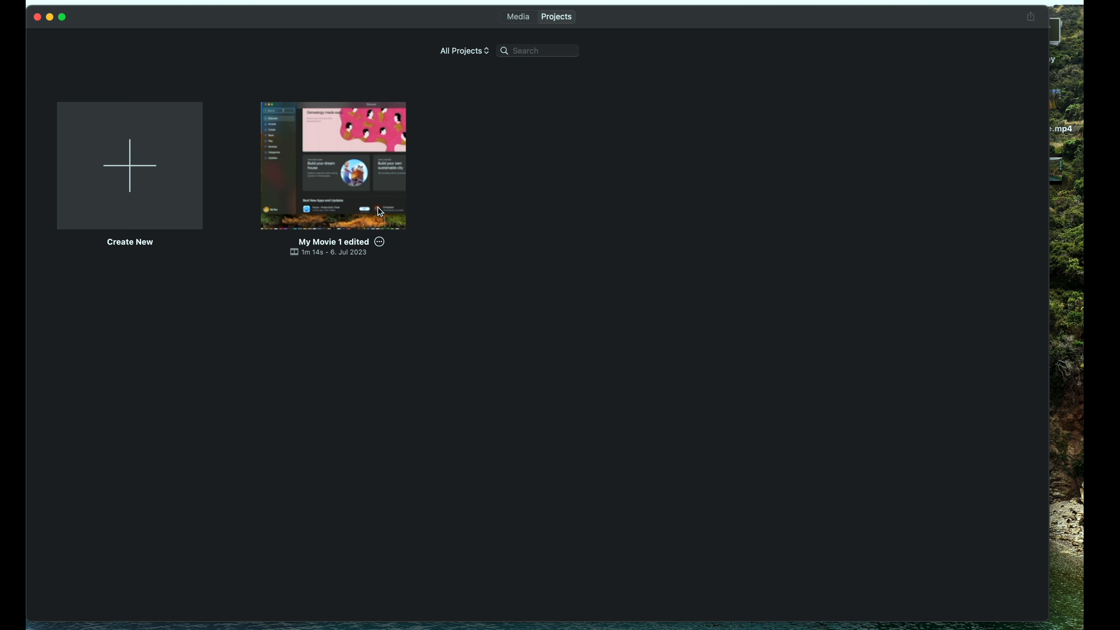
click(382, 246)
mouse_move(425, 282)
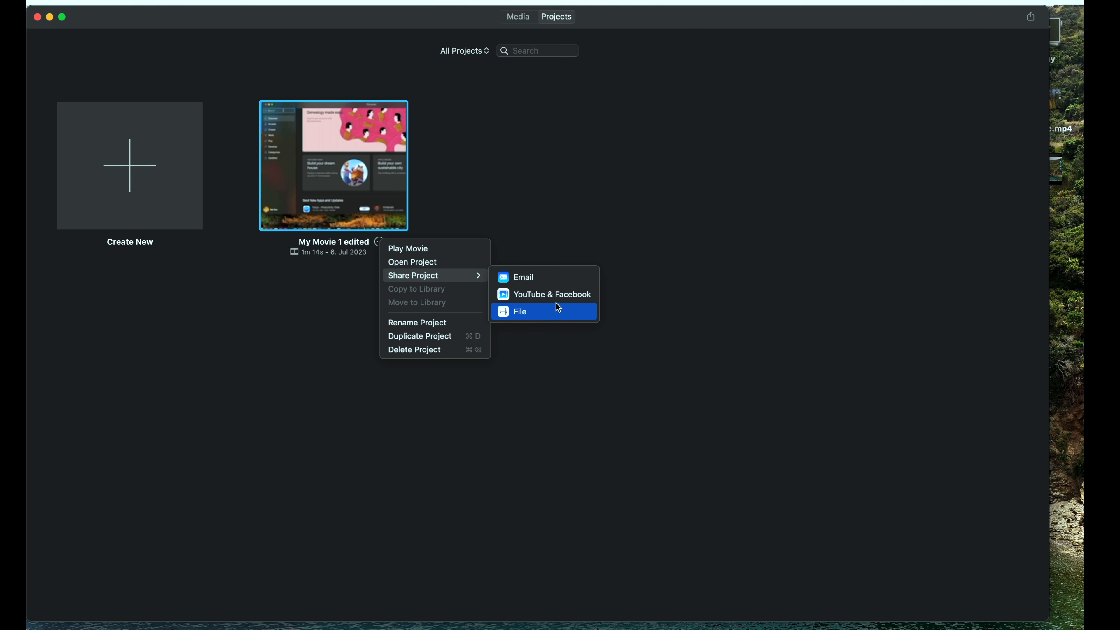
click(534, 314)
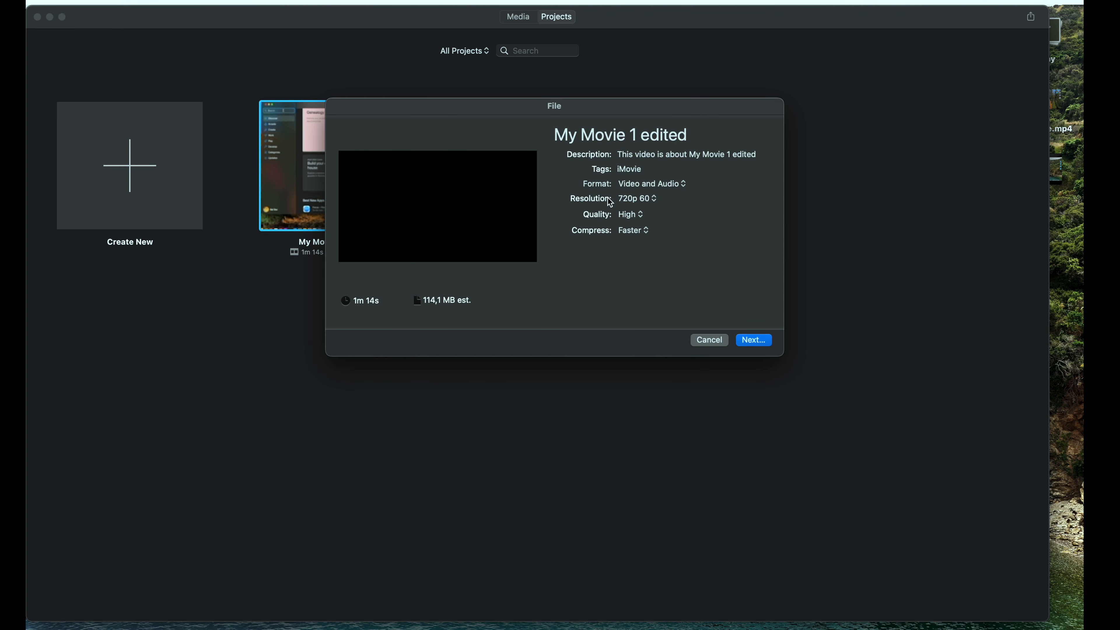
Export the movie at 720p 60, High quality and Faster compression, saving it as My Movie 1 edited on the iCloud Desktop
click(657, 202)
click(657, 203)
click(644, 218)
click(643, 217)
click(644, 239)
click(640, 231)
click(750, 345)
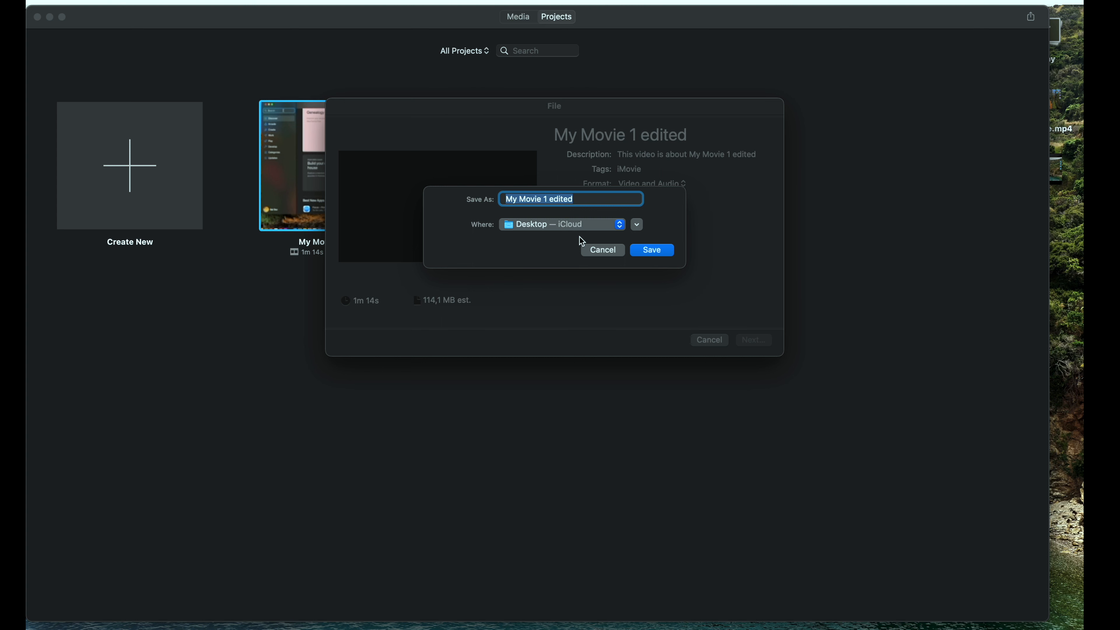
click(652, 250)
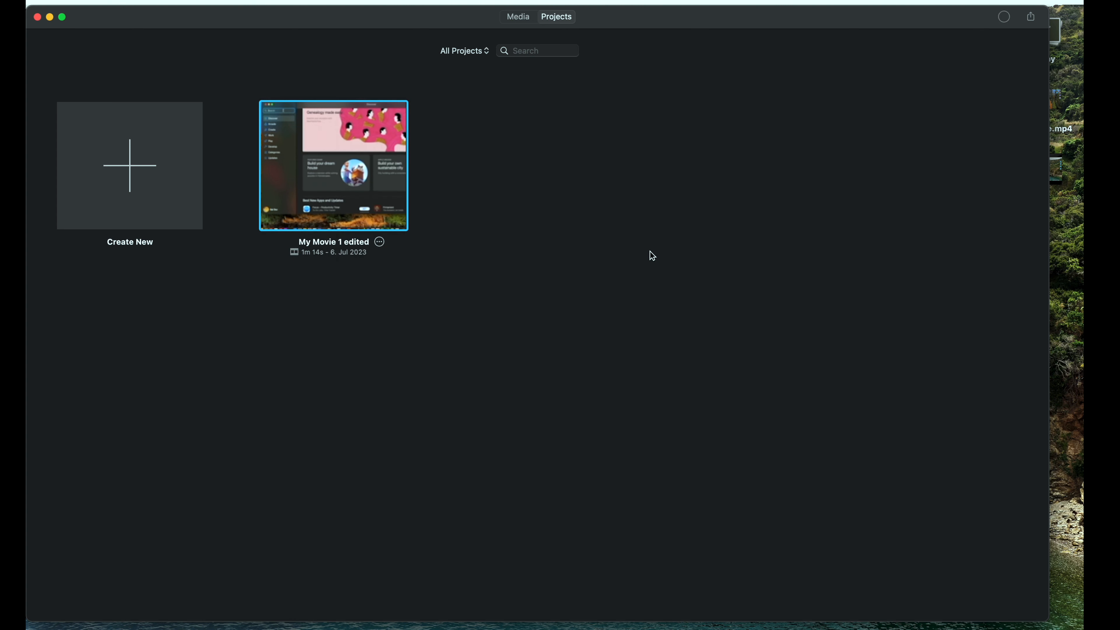